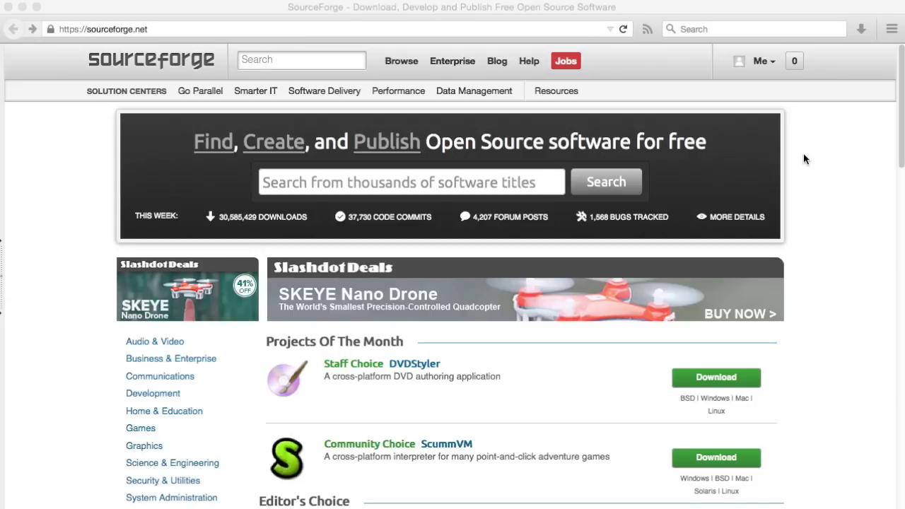
Step: Start publishing an existing project on SourceForge and switch to the GitHub Project Importer
click(389, 145)
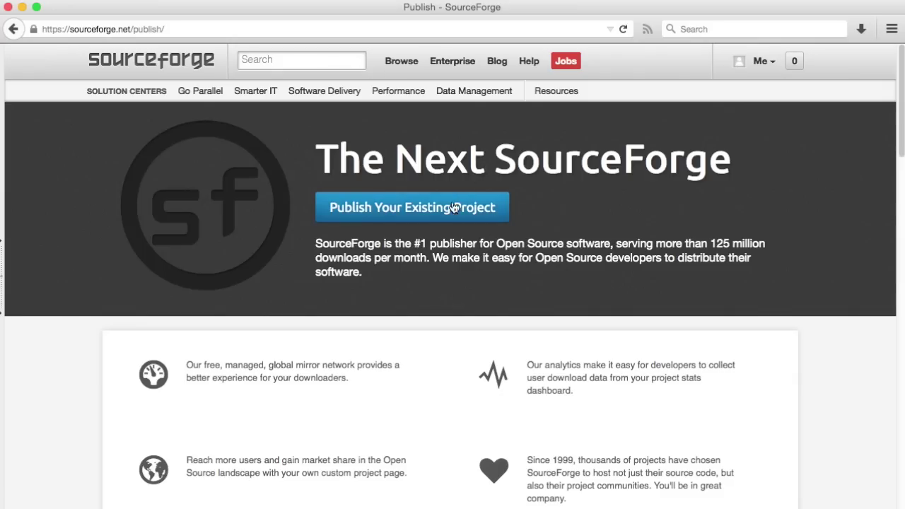
click(476, 210)
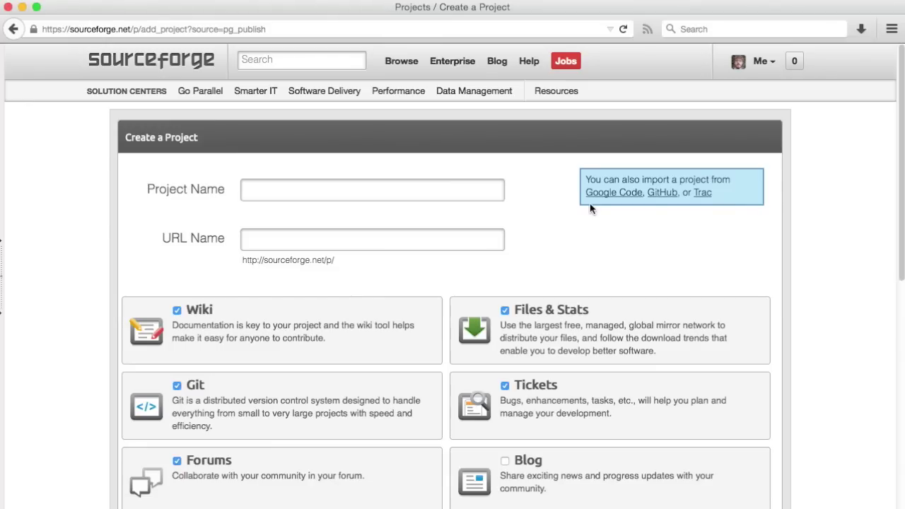
click(665, 193)
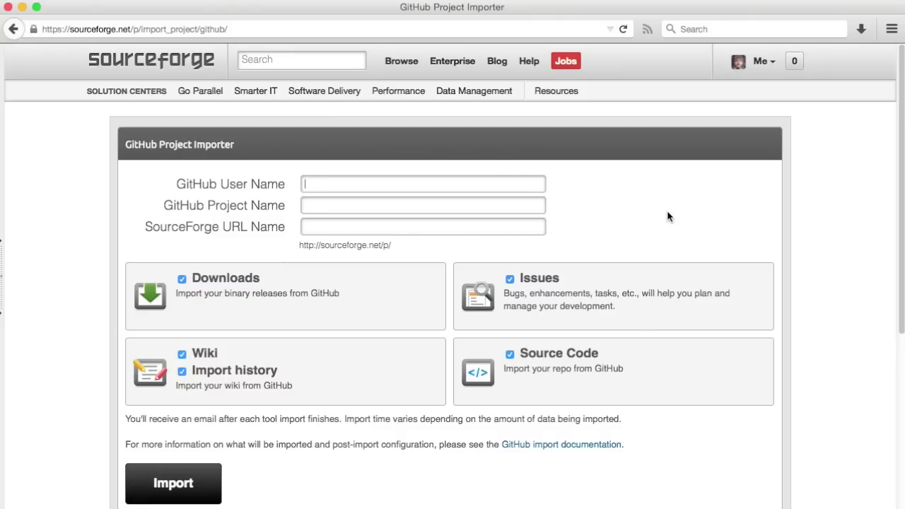
Step: Enter the GitHub owner's user name and the project name demo-repository
text(brondsem)
click(446, 206)
text(demo-repository)
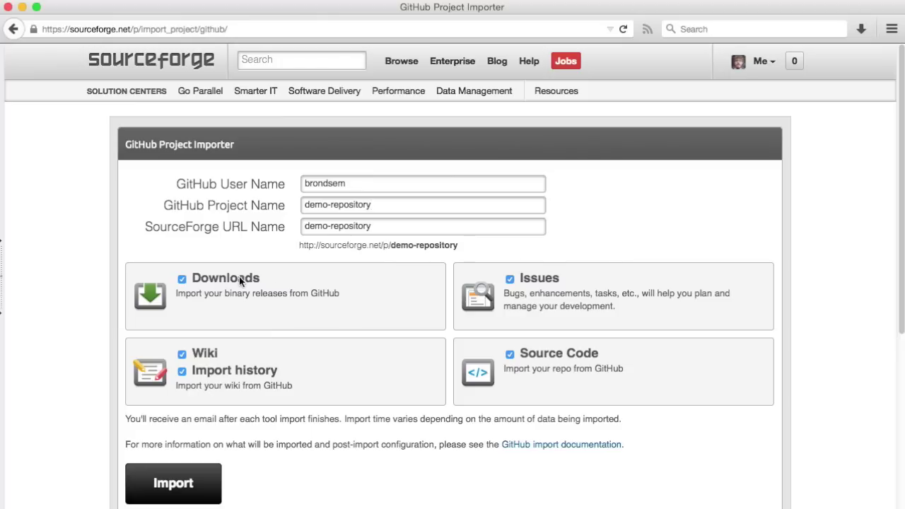
Step: Untick Issues, Source Code, Wiki and Import history, then start the import
click(511, 281)
click(529, 353)
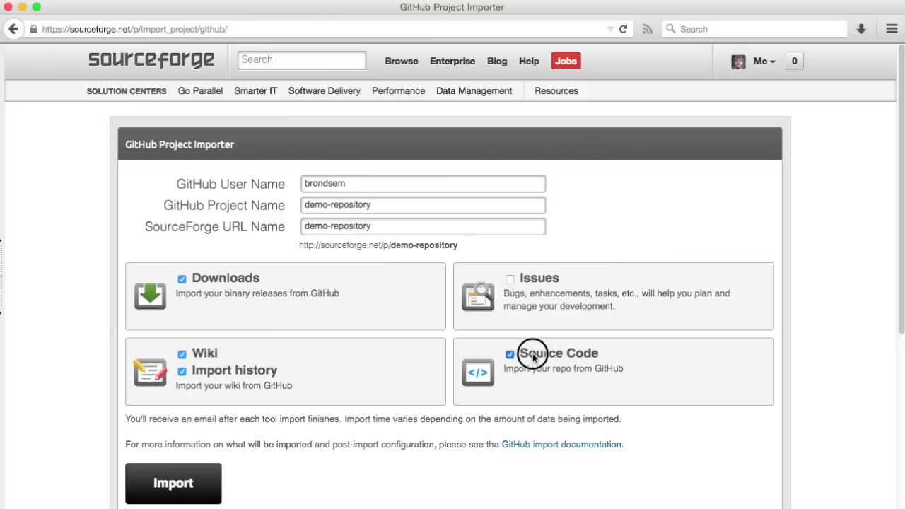
click(205, 354)
click(205, 370)
click(186, 487)
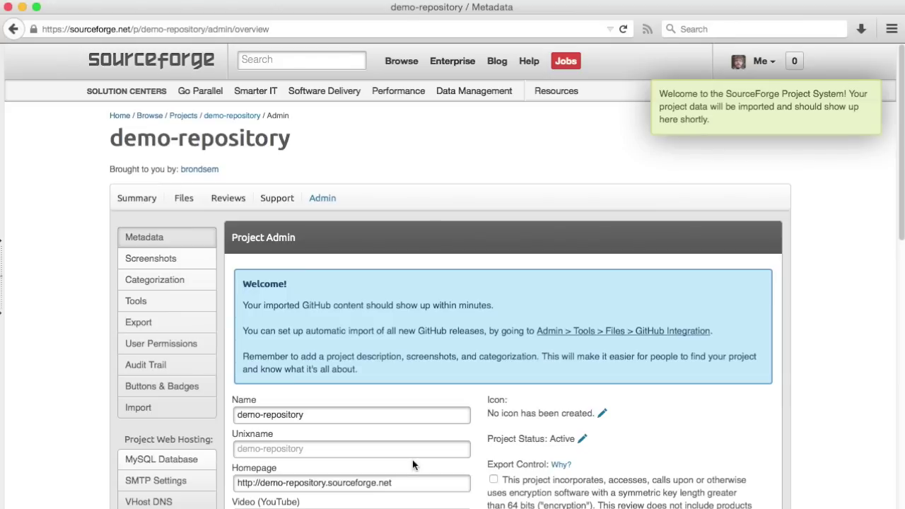
Step: Let the import finish and bring up demo-repository's Project Admin metadata page
click(188, 202)
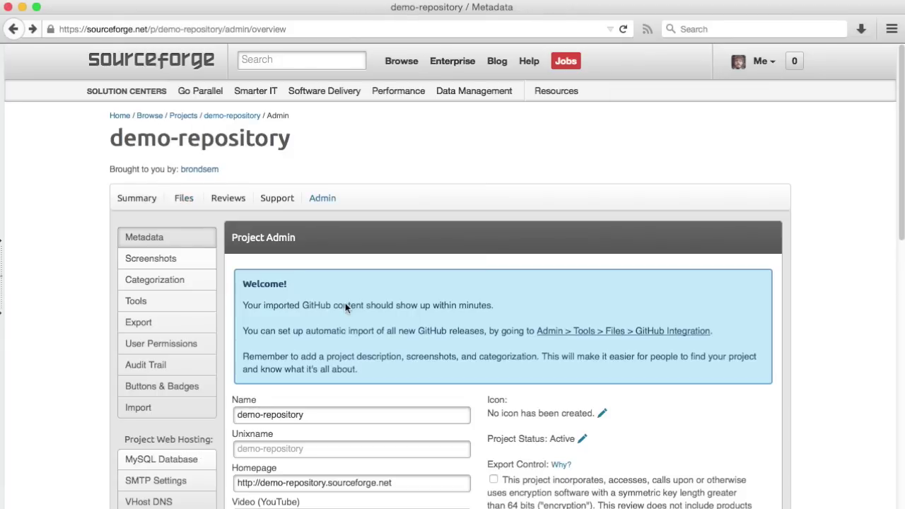
Step: Replace the project name with 'Demo Repository'
scroll(343, 299, down, 3)
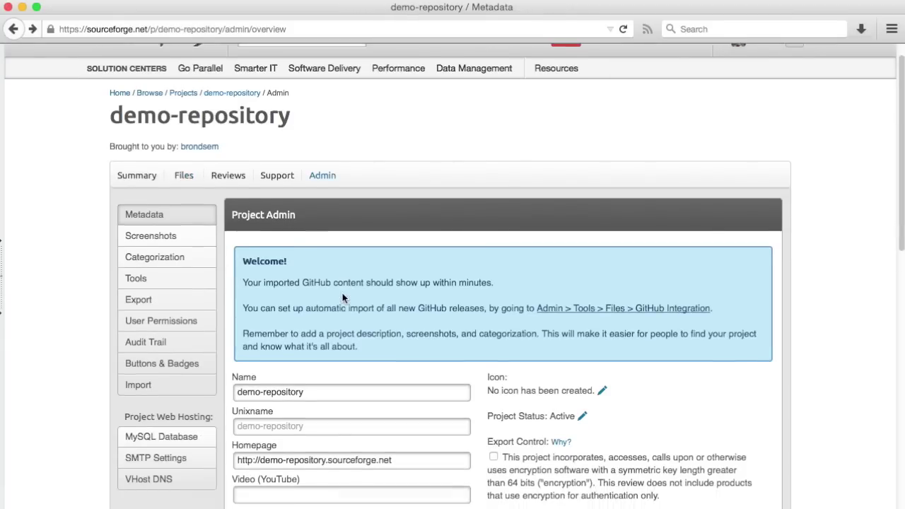
scroll(342, 295, down, 1)
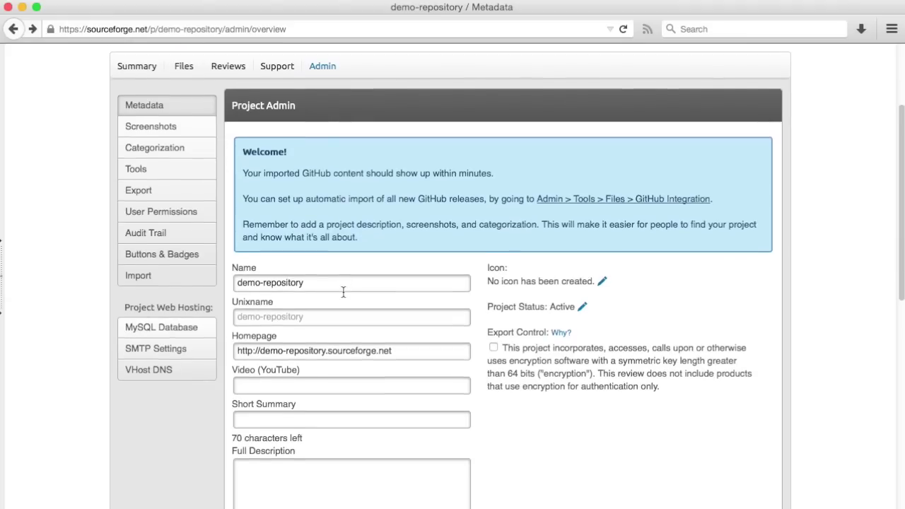
drag(344, 280, 200, 274)
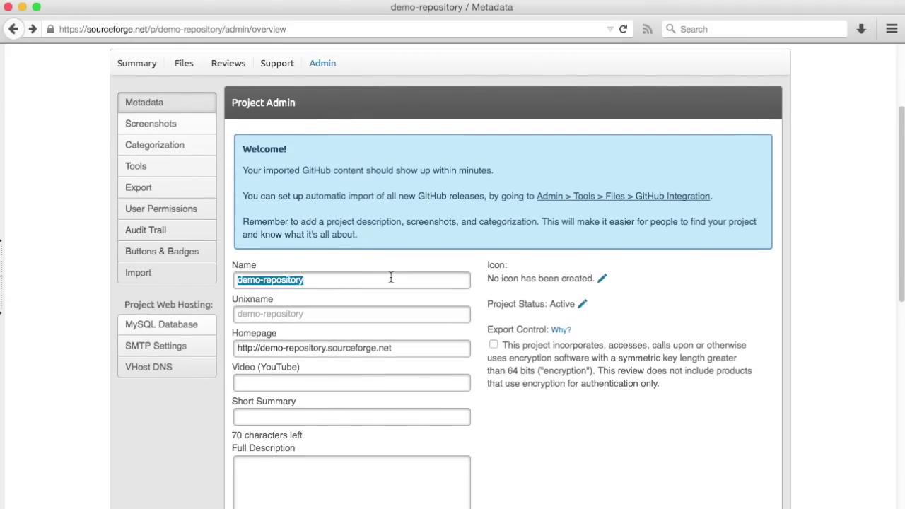
text(Demo Rep)
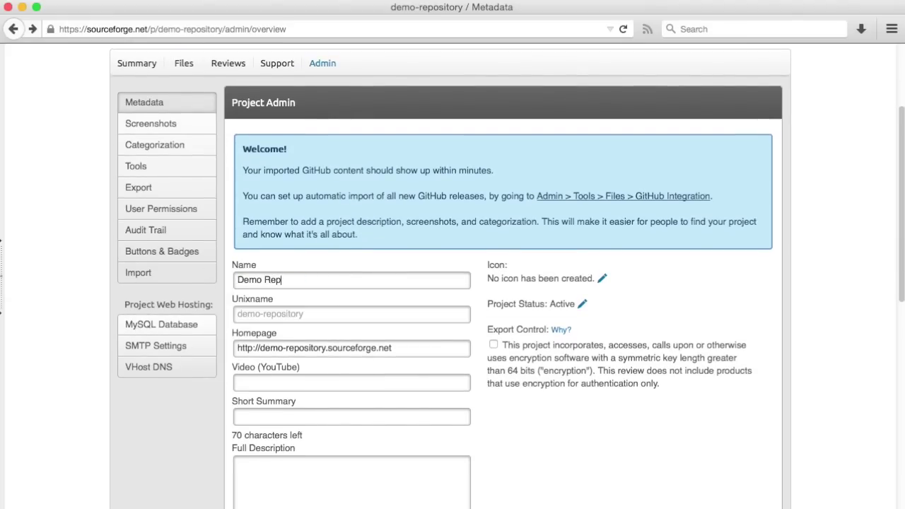
text(ository)
scroll(306, 292, down, 1)
click(304, 370)
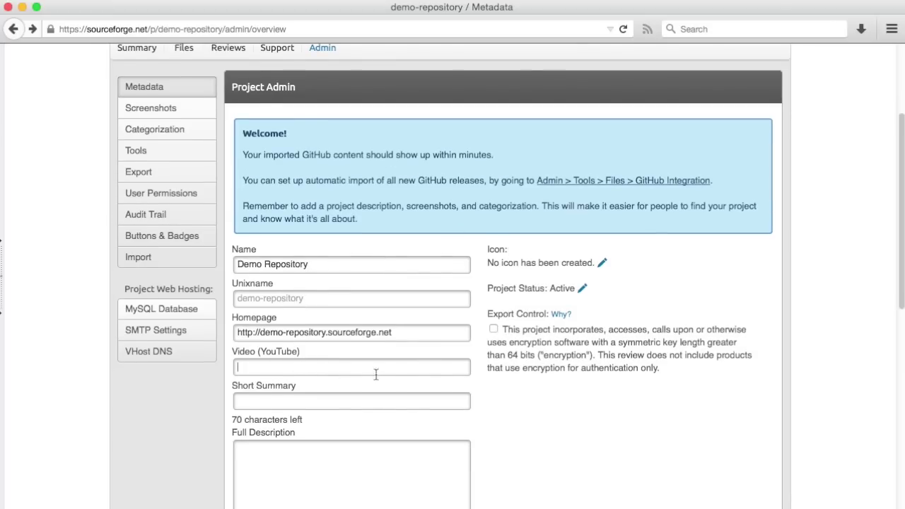
Step: Enter summary 'does awesome stuff' and description 'Lots and lots and lots of stuff.', then save
scroll(315, 355, down, 3)
click(313, 362)
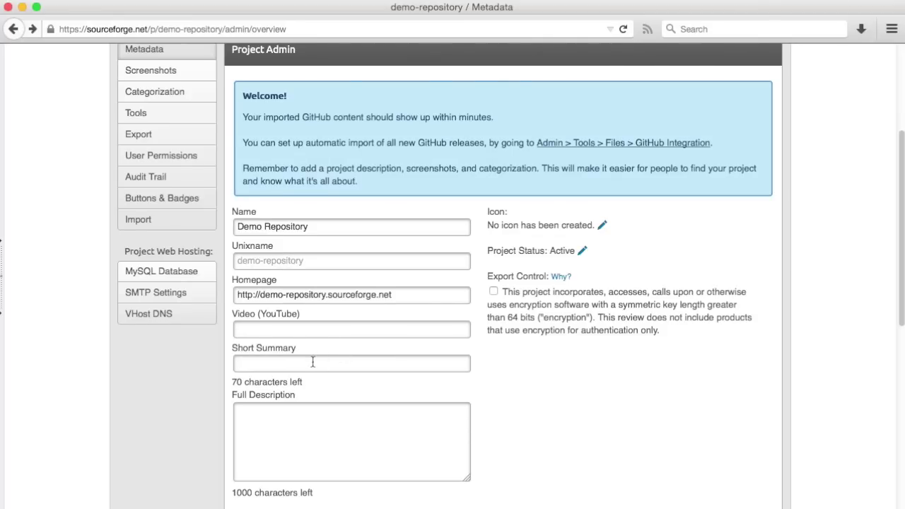
text(does awesome stuff)
click(339, 426)
text(Lots and l)
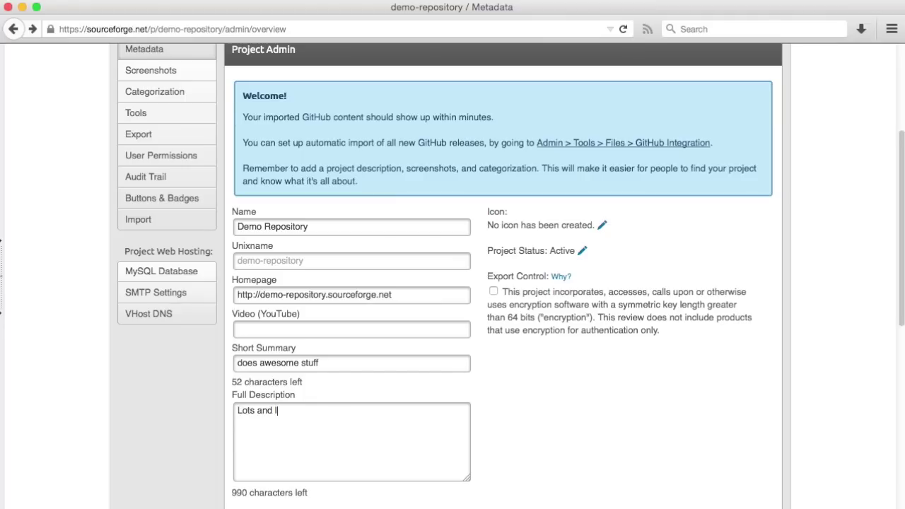
text(ots and lots of stuff)
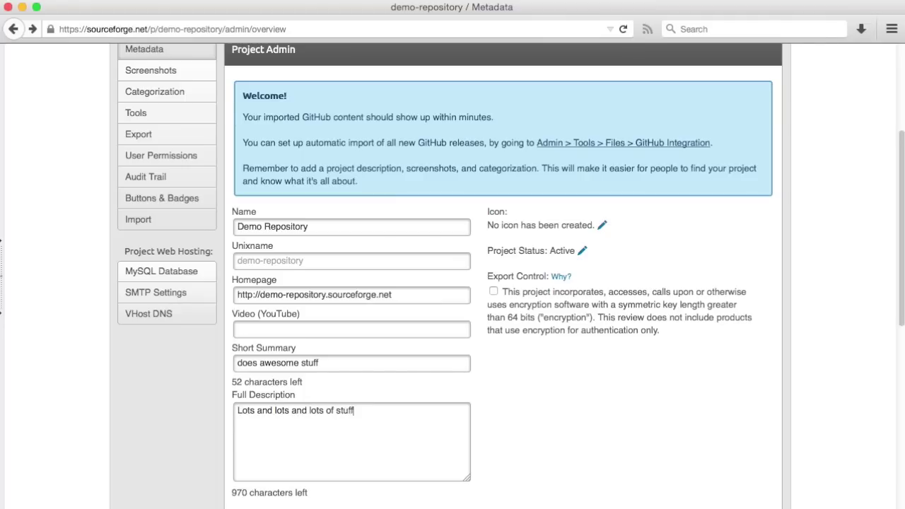
text(.)
scroll(349, 452, down, 5)
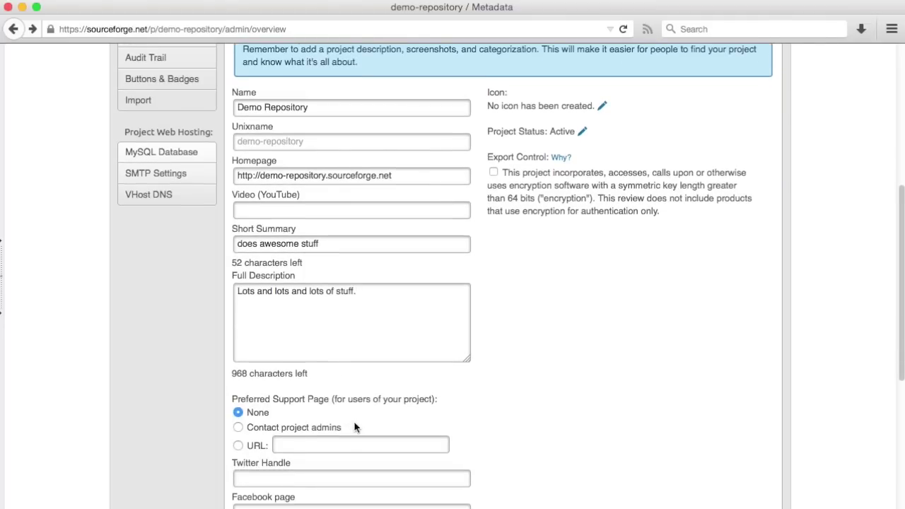
scroll(354, 427, down, 10)
click(252, 320)
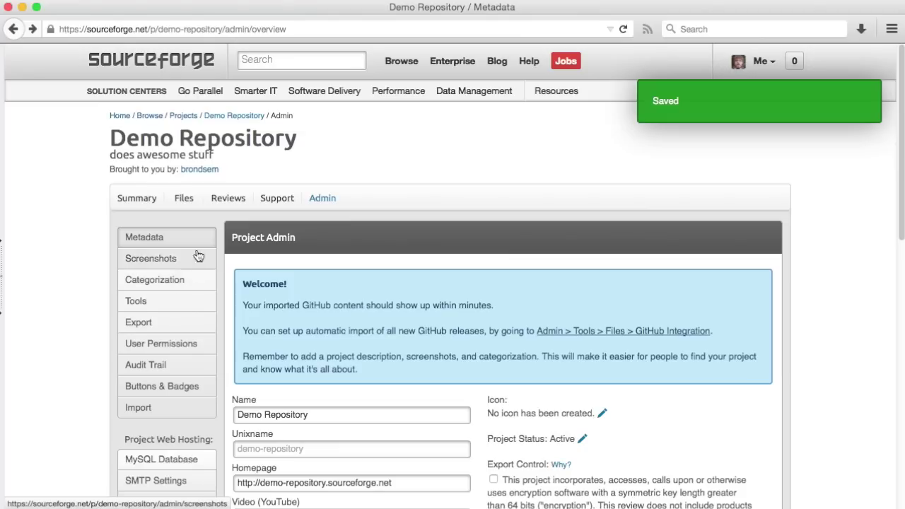
click(186, 201)
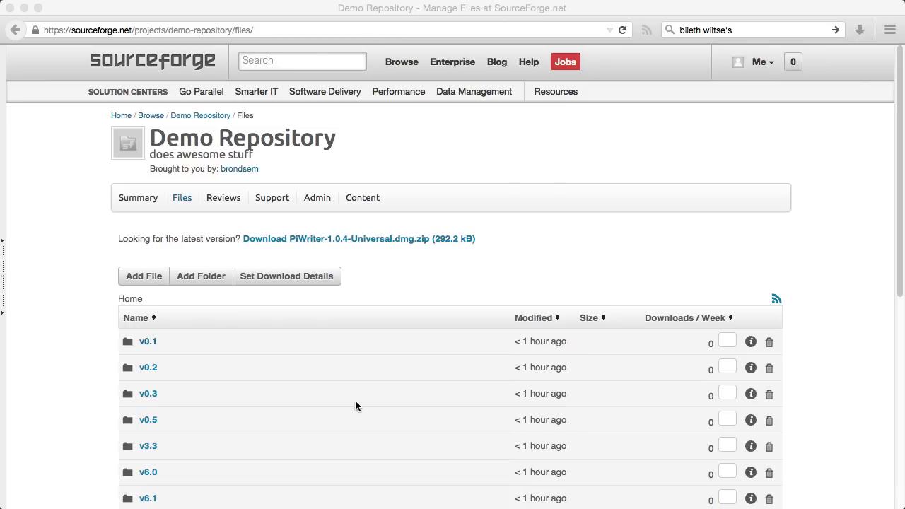
click(158, 344)
click(148, 344)
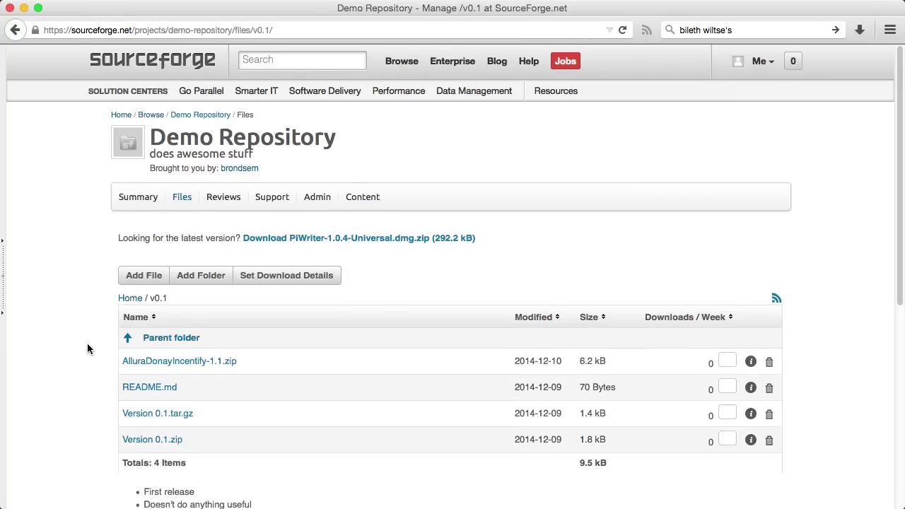
scroll(85, 346, down, 2)
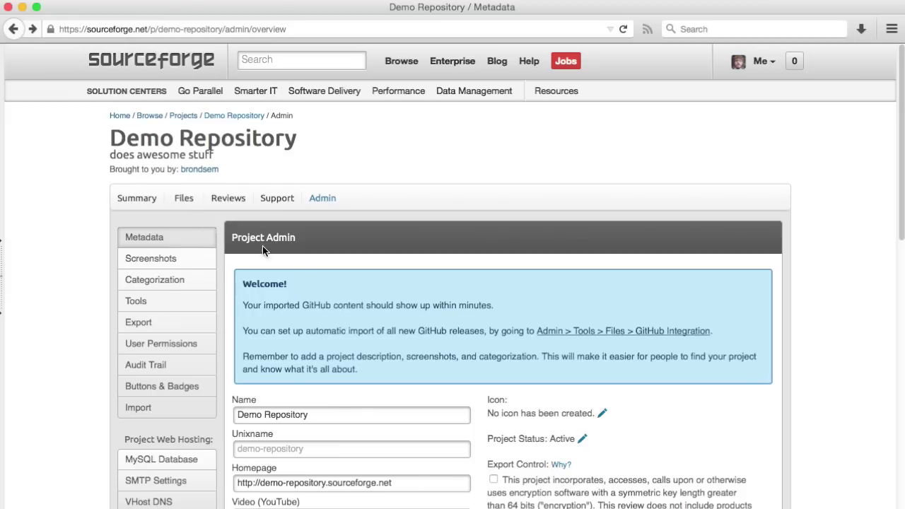
Step: In Files' GitHub Integration settings, pick the owner's demo-repository as the linked repository
click(602, 332)
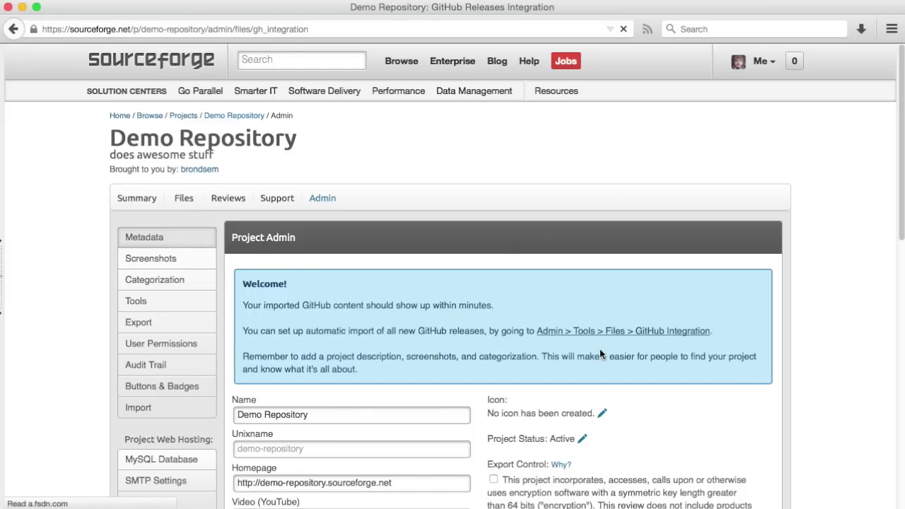
scroll(602, 335, down, 2)
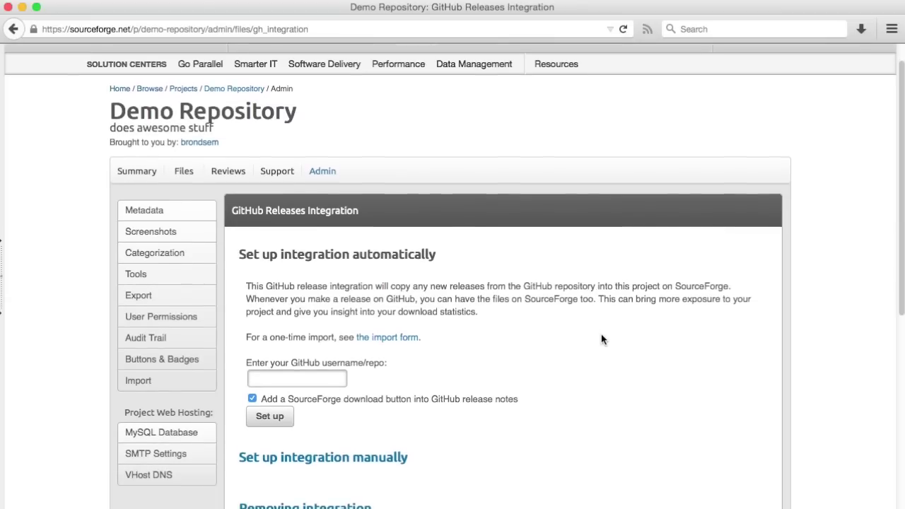
scroll(559, 343, down, 1)
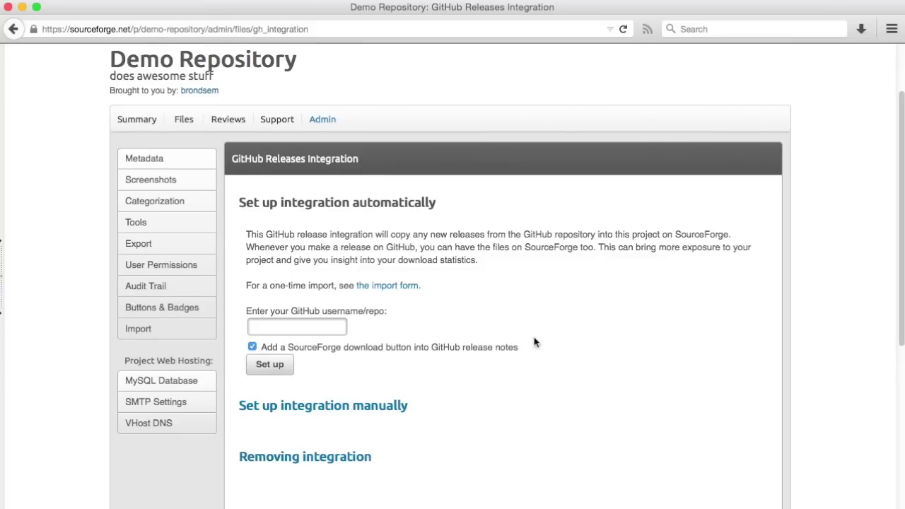
click(310, 325)
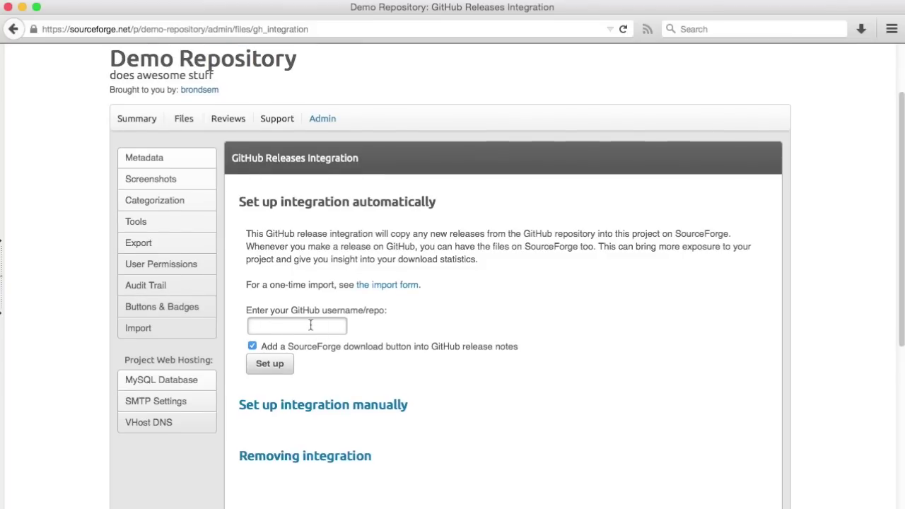
text(brondse)
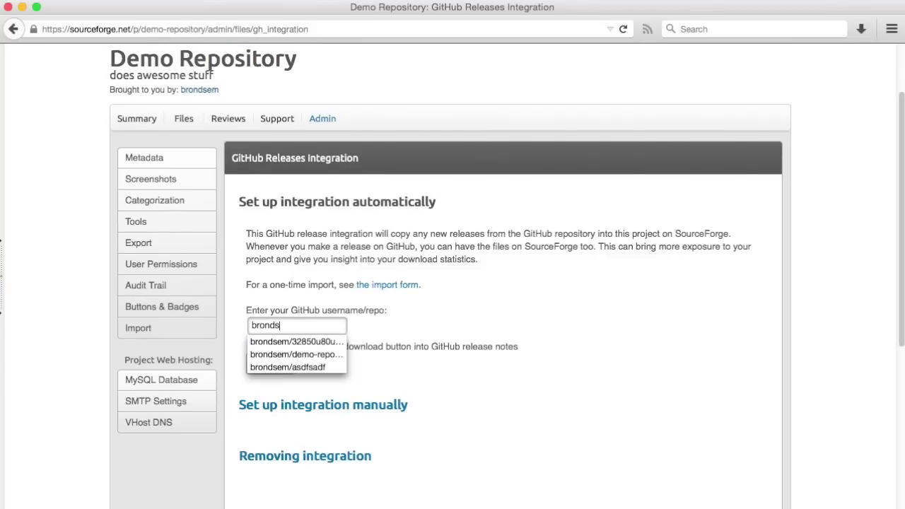
key(Down)
key(Down)
key(Return)
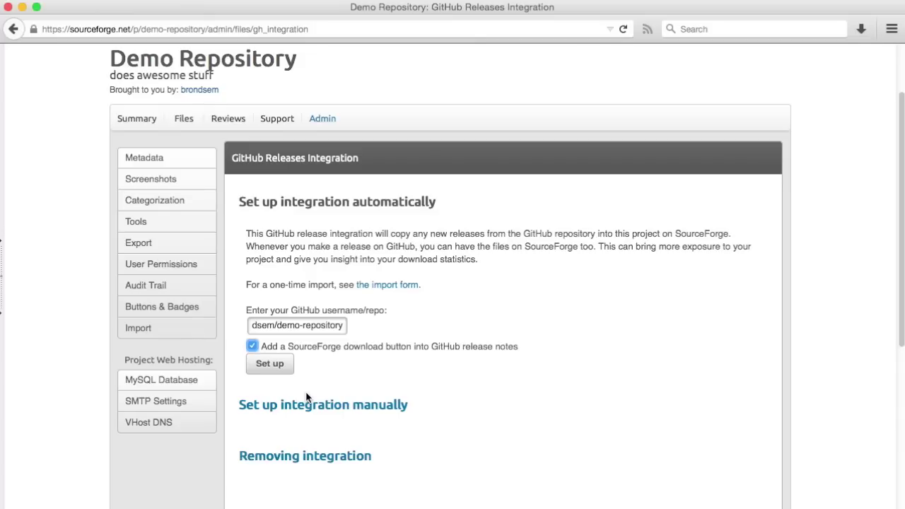
Step: Start the automatic release setup and authorize the SourceForge application on GitHub
click(269, 364)
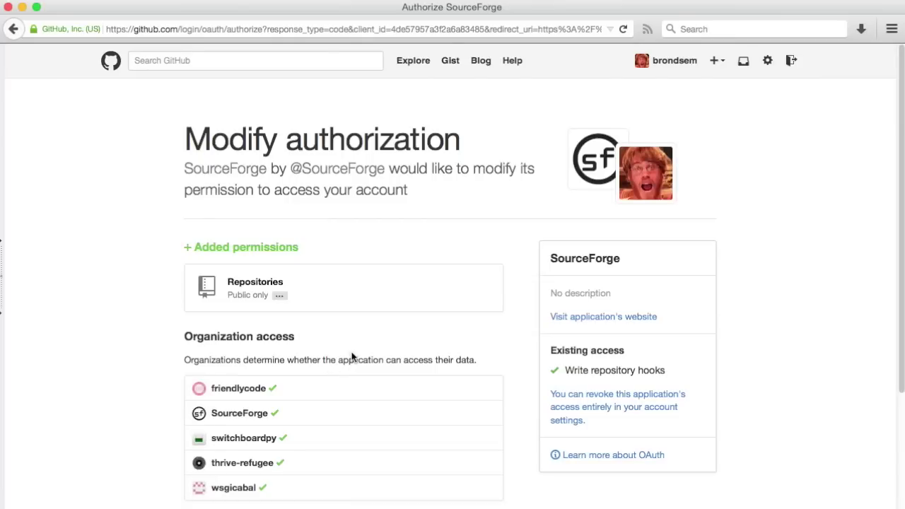
scroll(352, 357, down, 3)
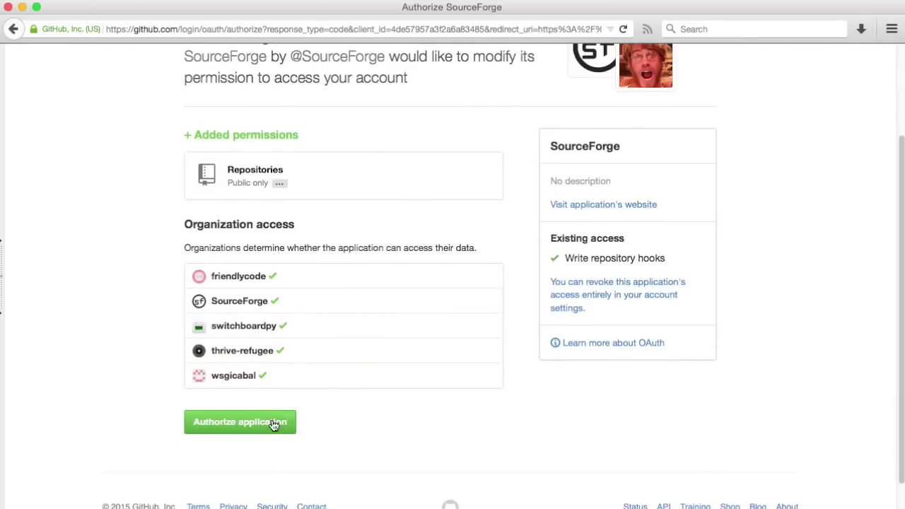
click(274, 422)
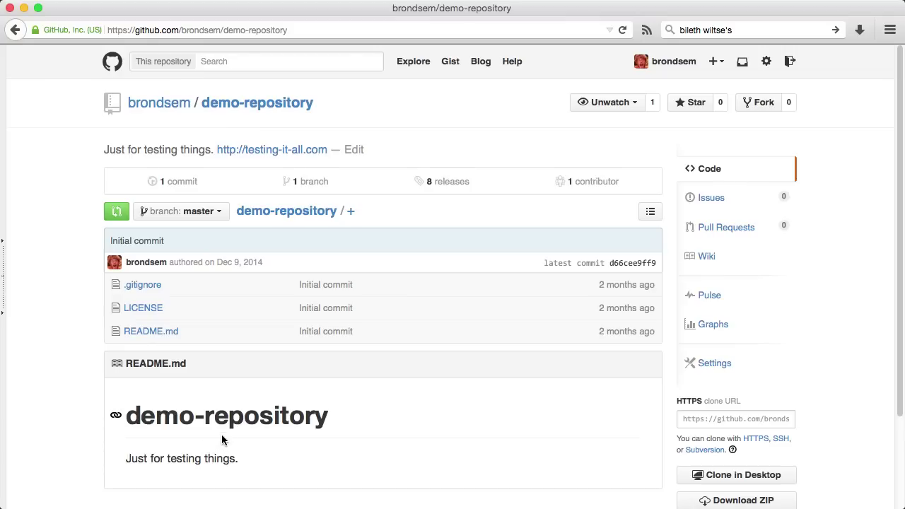
Step: Draft a new GitHub release with tag v8.1 and title 'New release'
click(469, 187)
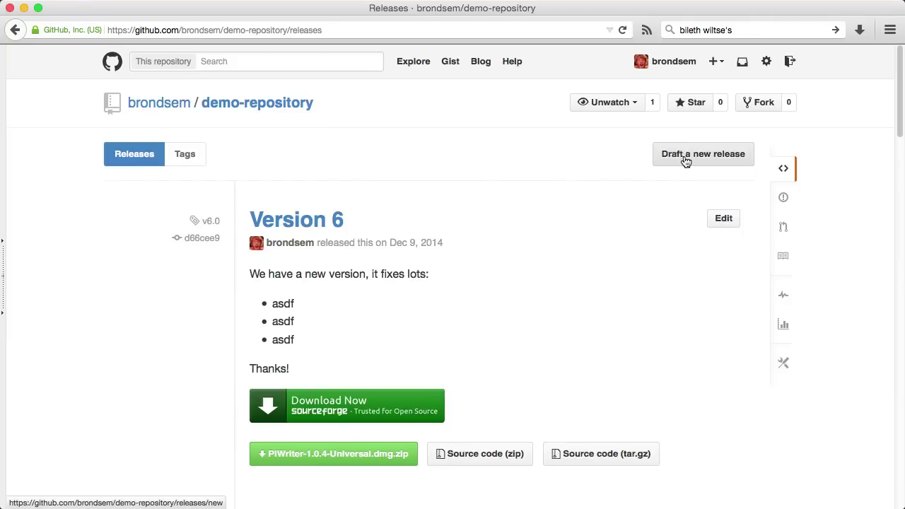
click(684, 155)
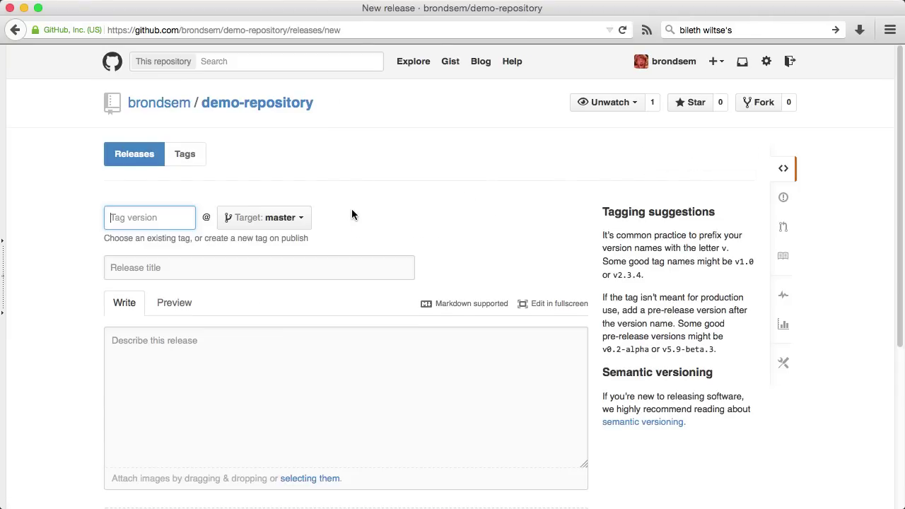
text(v8.1)
click(227, 266)
text(New release)
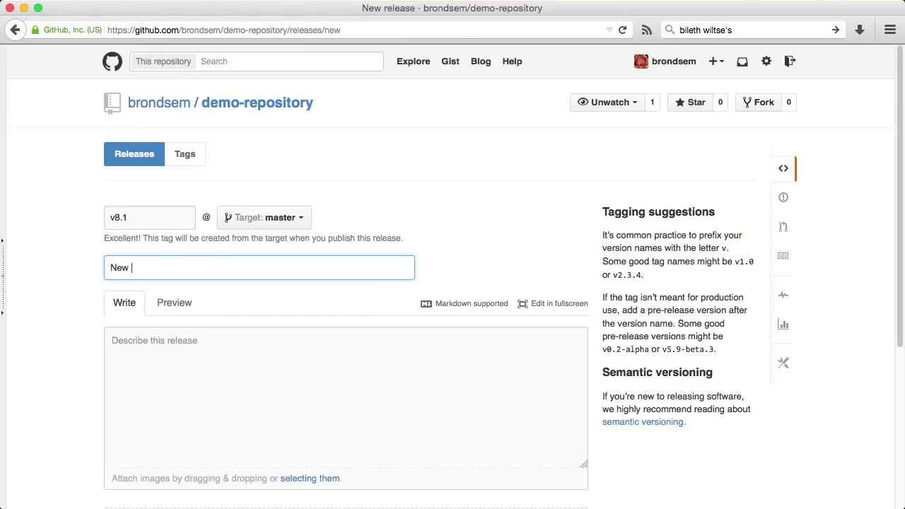
Step: Paste the release notes, attach PiWriter-1.0.4-Universal.dmg.zip, and publish the release
click(202, 339)
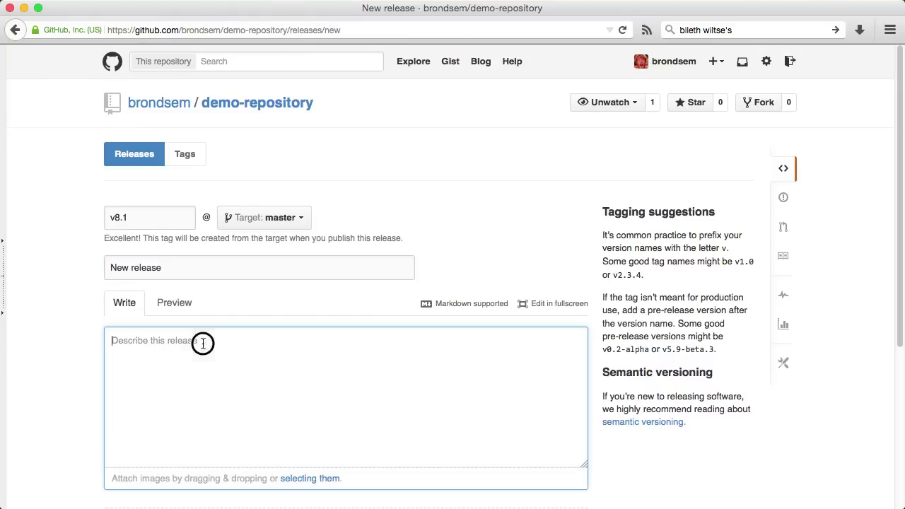
text(This fixes lots of assorted bugs, and adds these new features:  * new config panel * updated foobars * new export formats  Enjoy!)
click(59, 404)
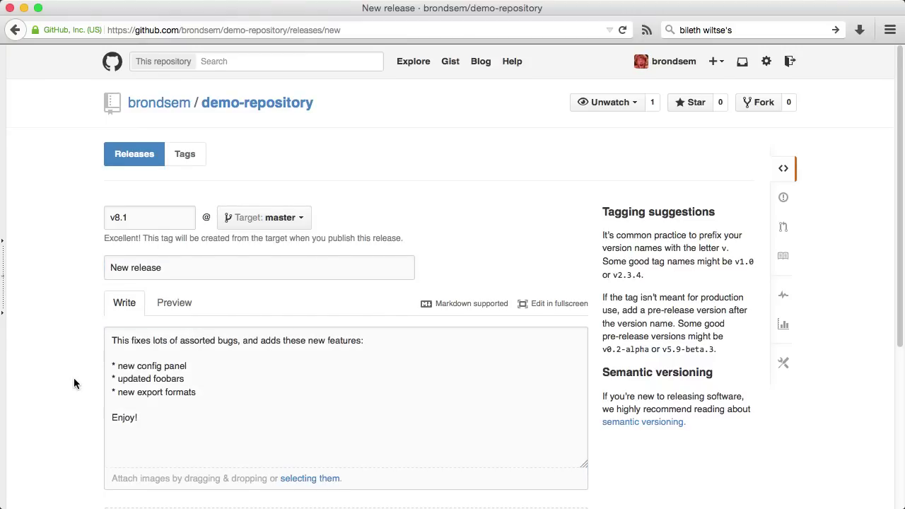
scroll(74, 376, down, 5)
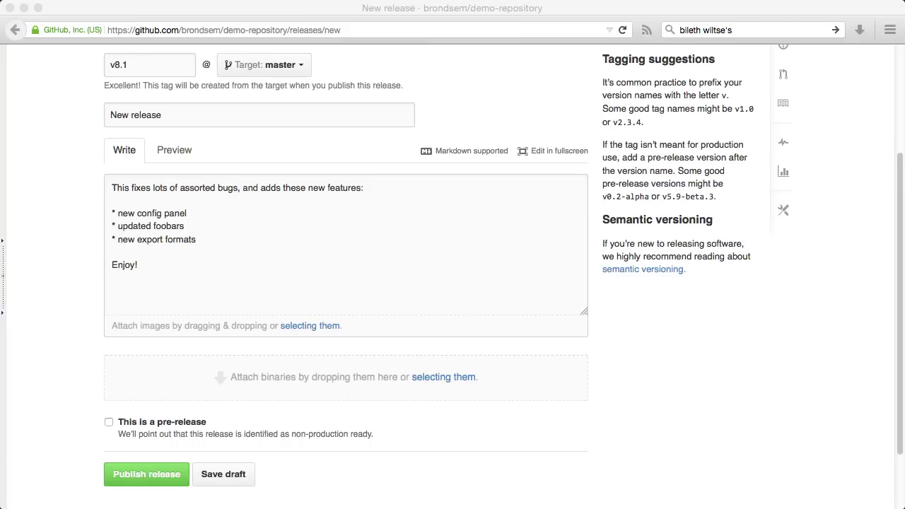
drag(2, 275, 290, 373)
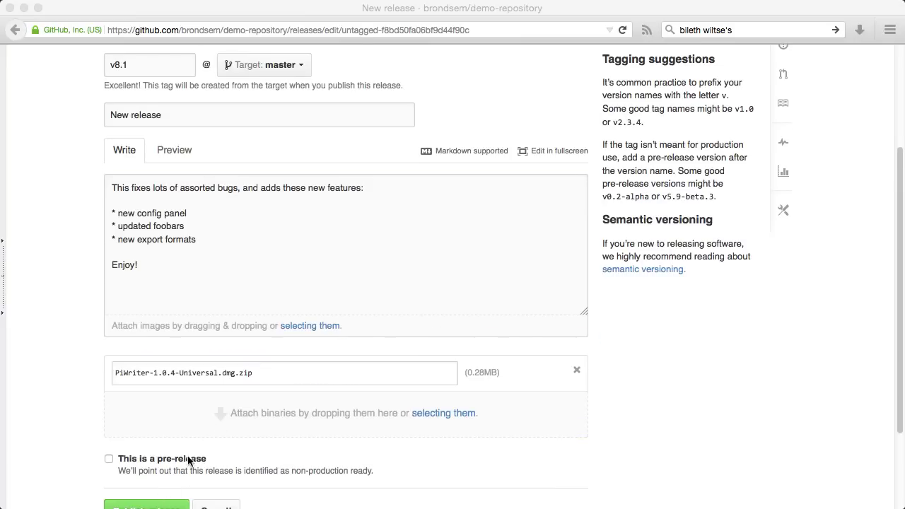
scroll(188, 460, down, 2)
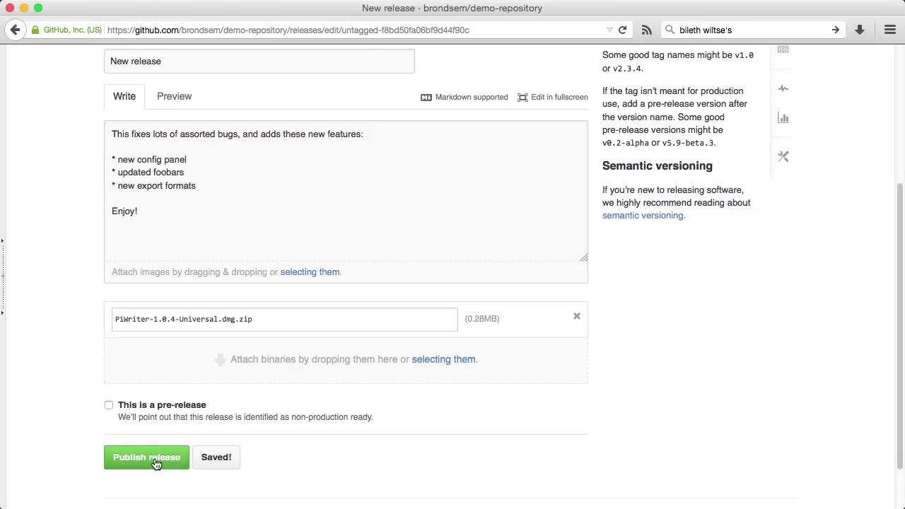
click(154, 457)
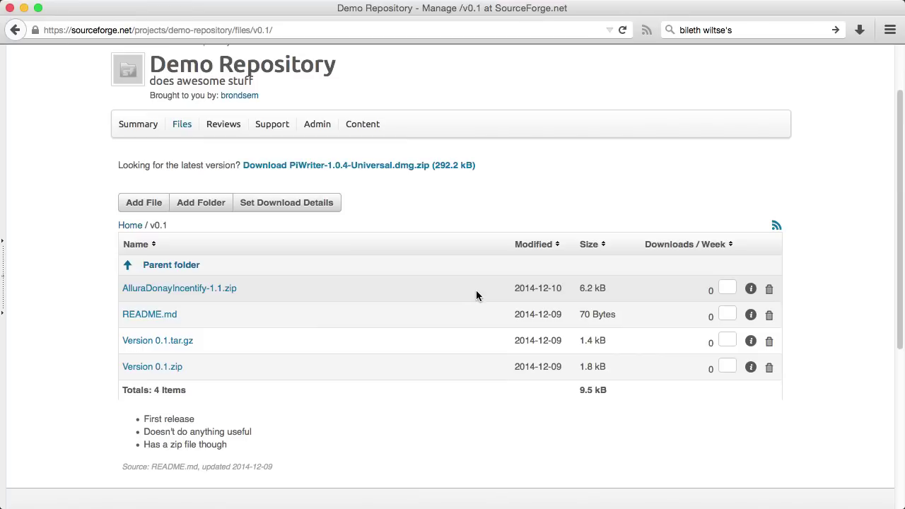
Step: Open the project's Files list and browse the v8.1 folder's imported files and notes
click(182, 128)
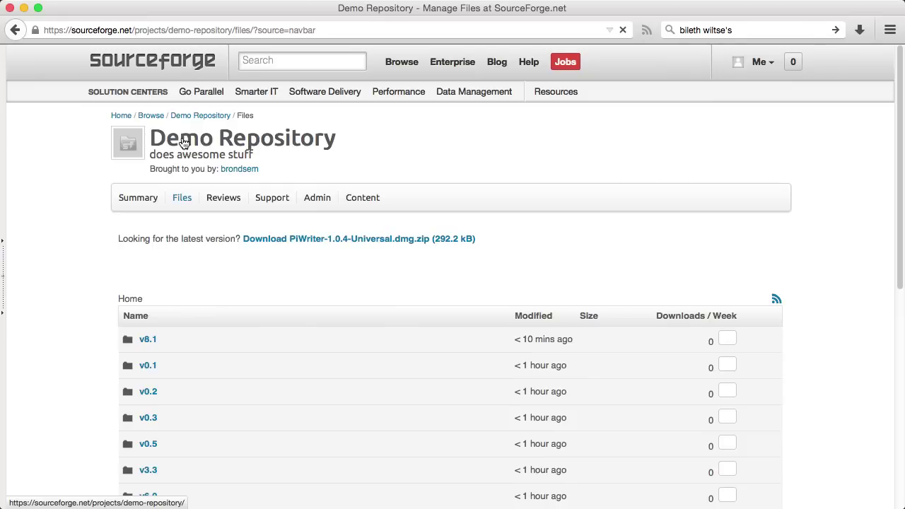
click(151, 346)
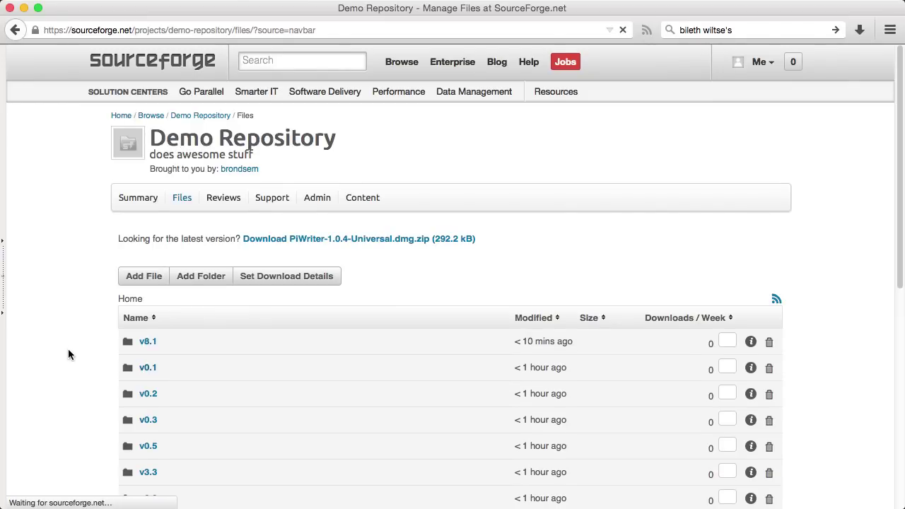
scroll(65, 351, down, 2)
scroll(65, 350, down, 2)
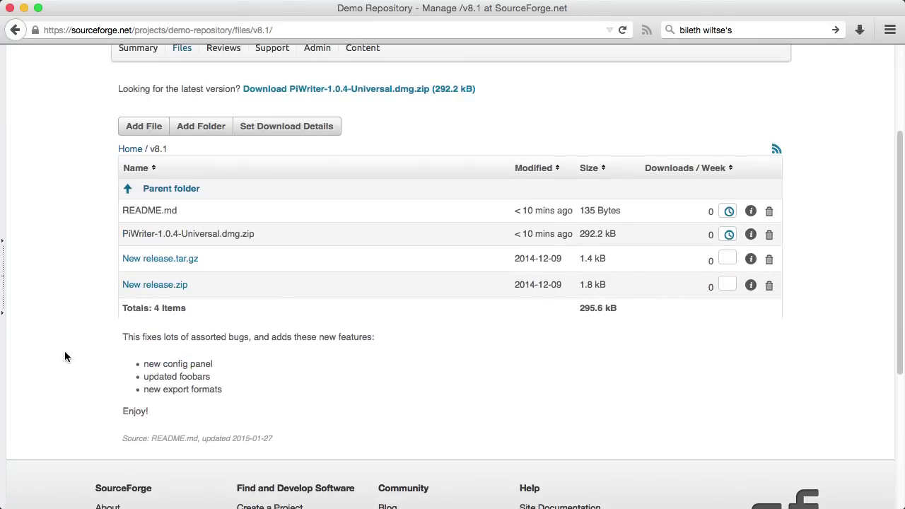